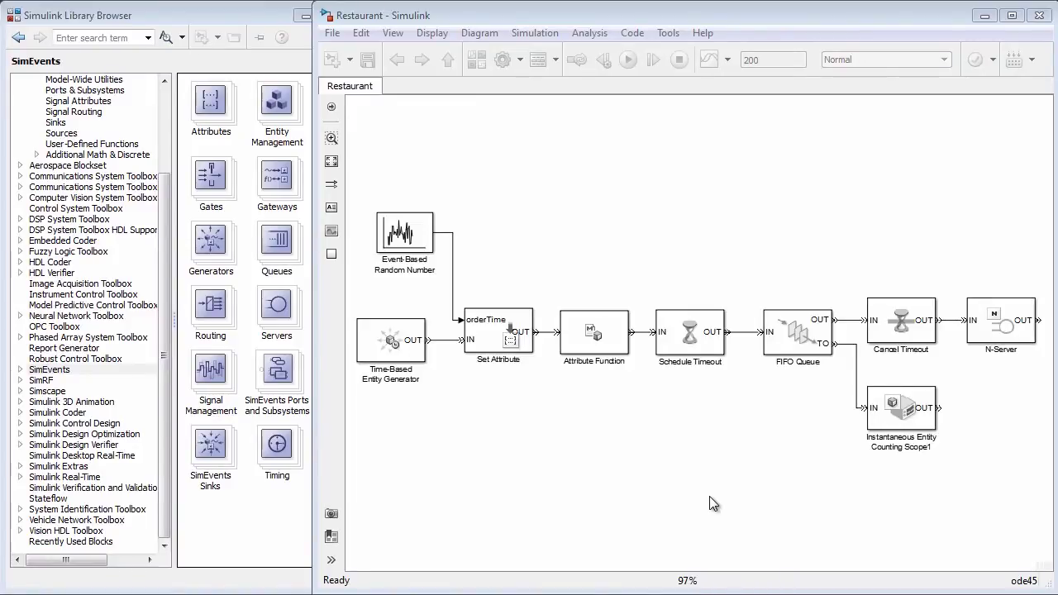
- Add a Resource Pool from Entity Management named Waitresses with 3 discrete-unit resources
{"action": "double_click", "coordinate": [277, 100]}
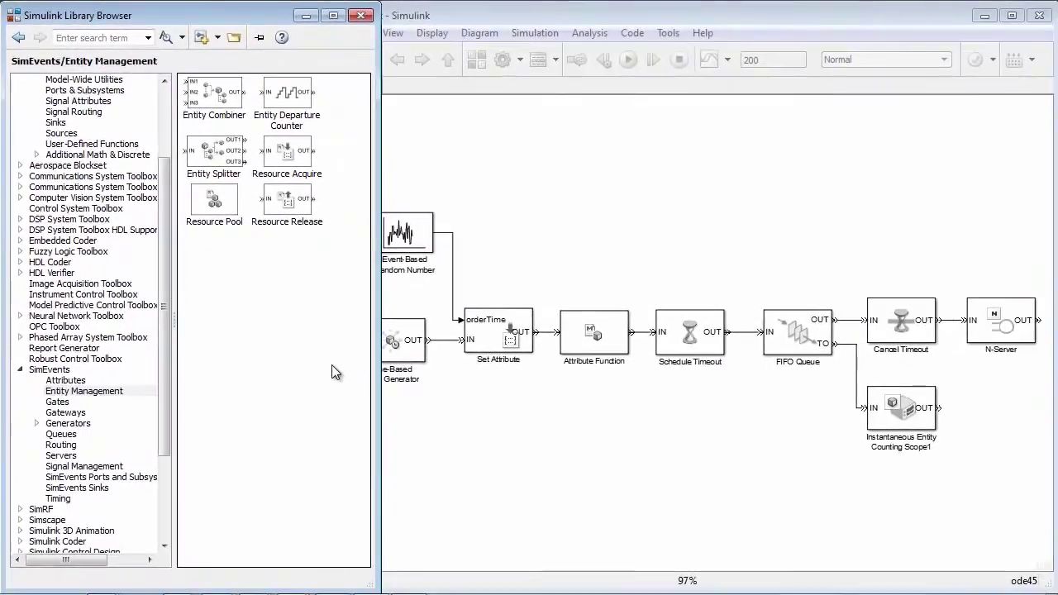
{"action": "left_click_drag", "start_coordinate": [214, 200], "coordinate": [666, 189]}
{"action": "double_click", "coordinate": [666, 190]}
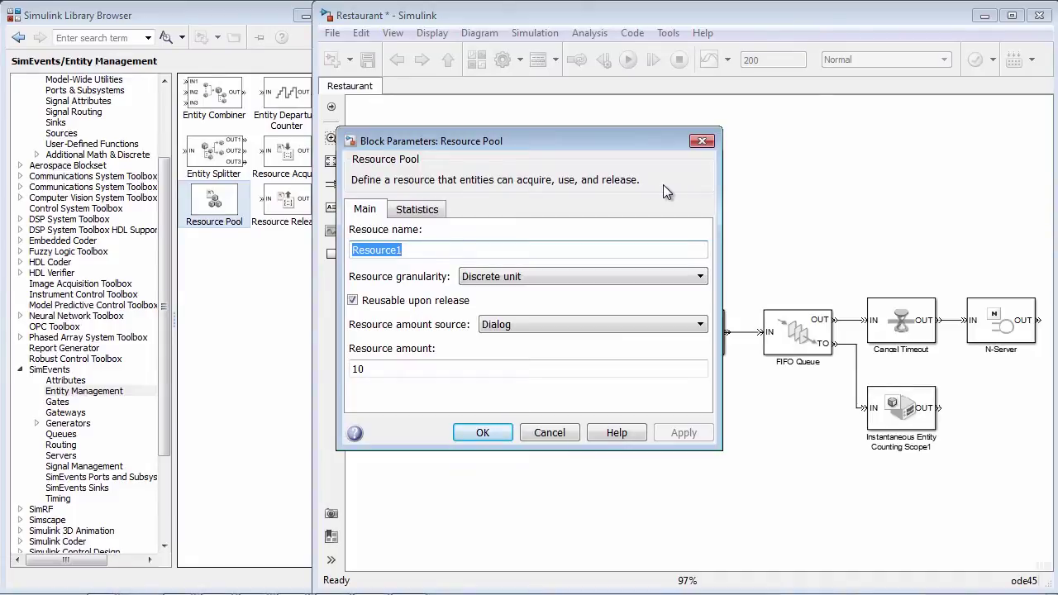
{"action": "type", "text": "Waitresses"}
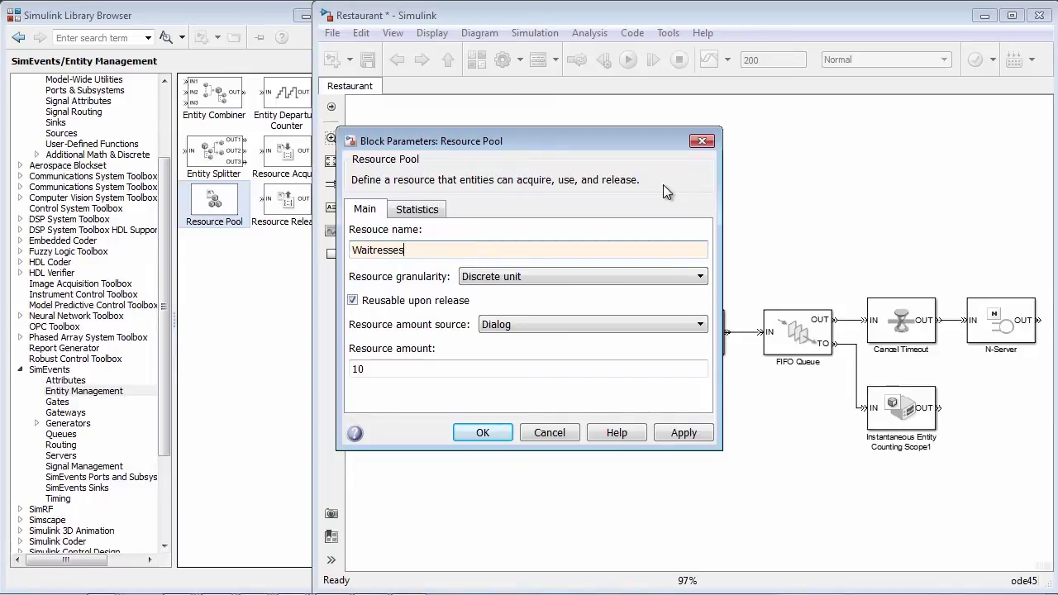
{"action": "left_click", "coordinate": [627, 275]}
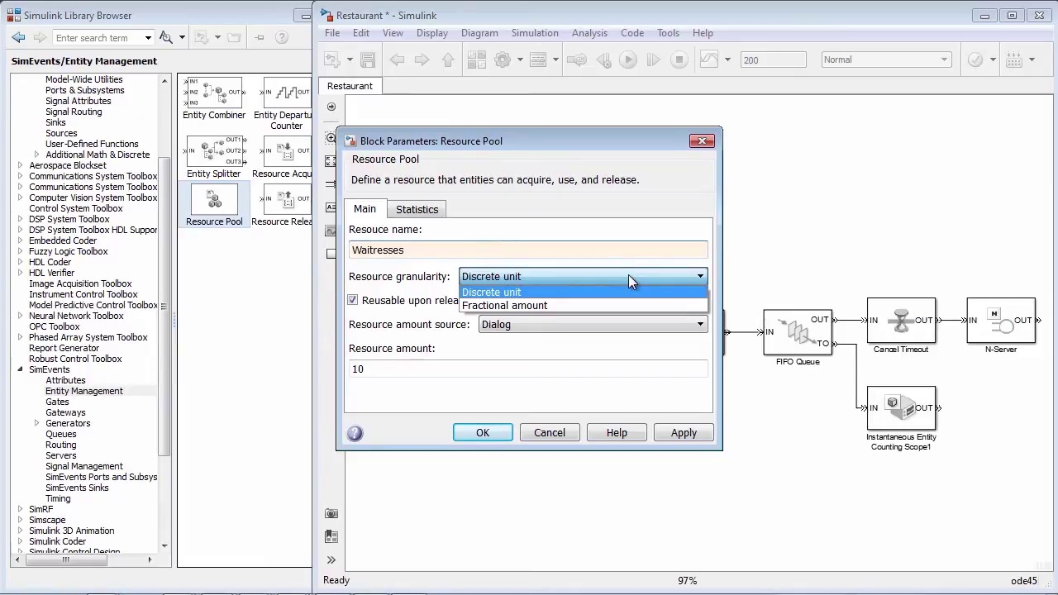
{"action": "left_click", "coordinate": [647, 401]}
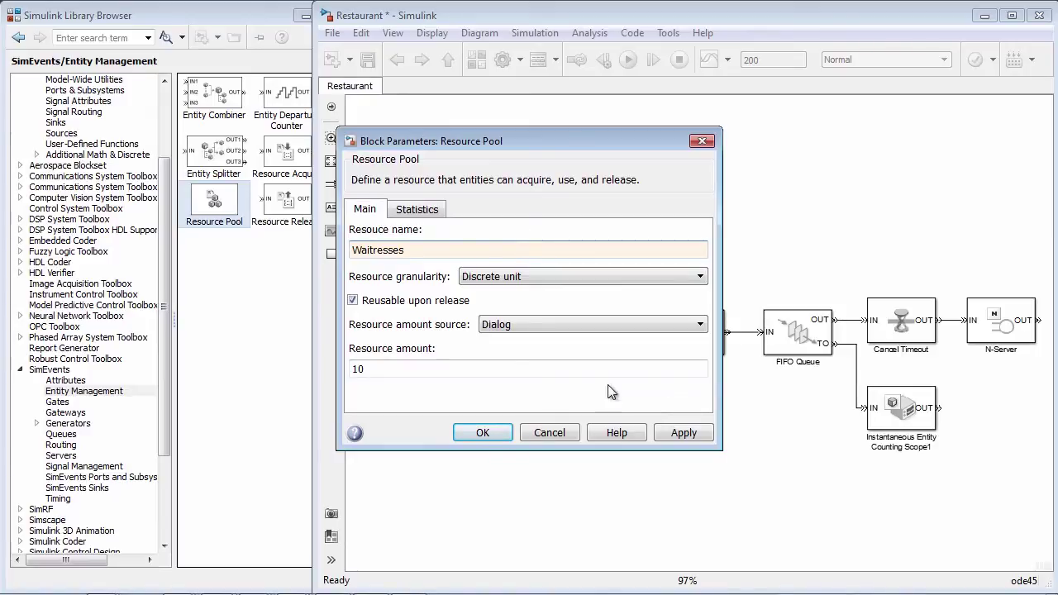
{"action": "double_click", "coordinate": [446, 367]}
{"action": "type", "text": "3"}
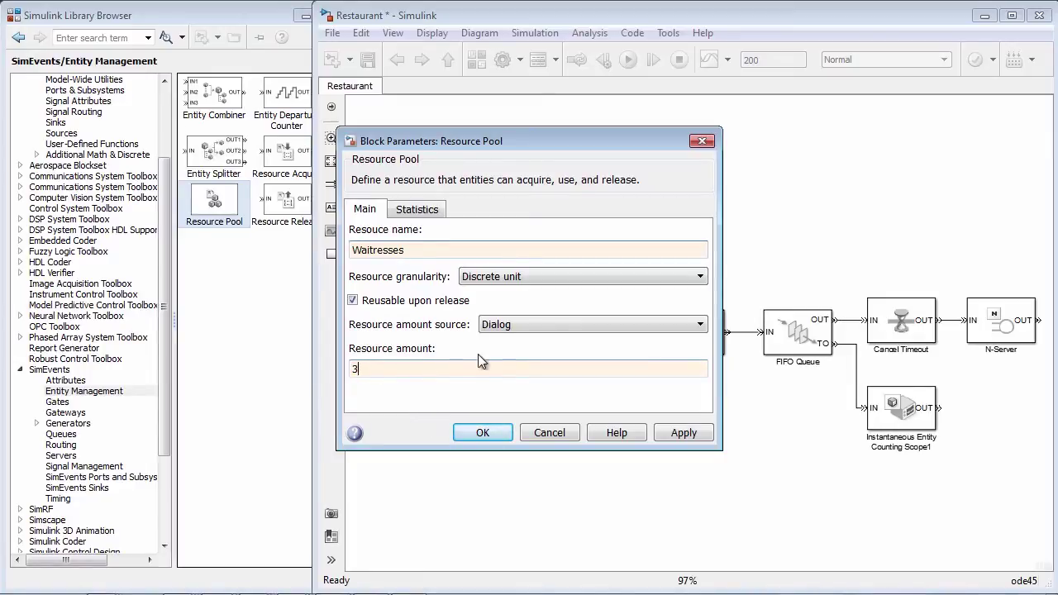
{"action": "left_click", "coordinate": [508, 322]}
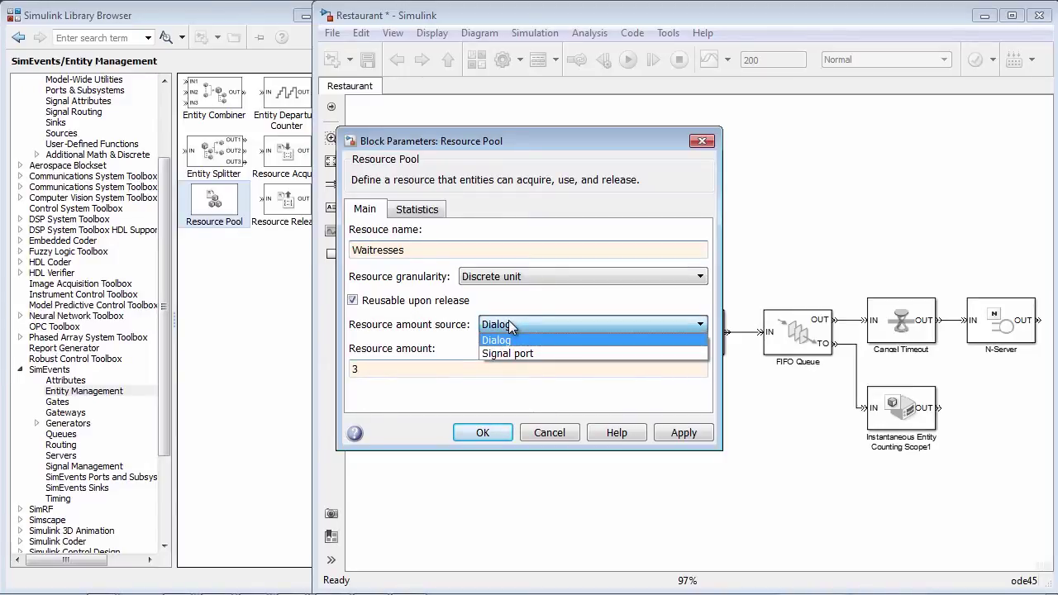
{"action": "left_click", "coordinate": [485, 438]}
- Shift Cancel Timeout and N-Server right and drop Resource Acquire on the line after FIFO Queue
{"action": "left_click", "coordinate": [265, 339]}
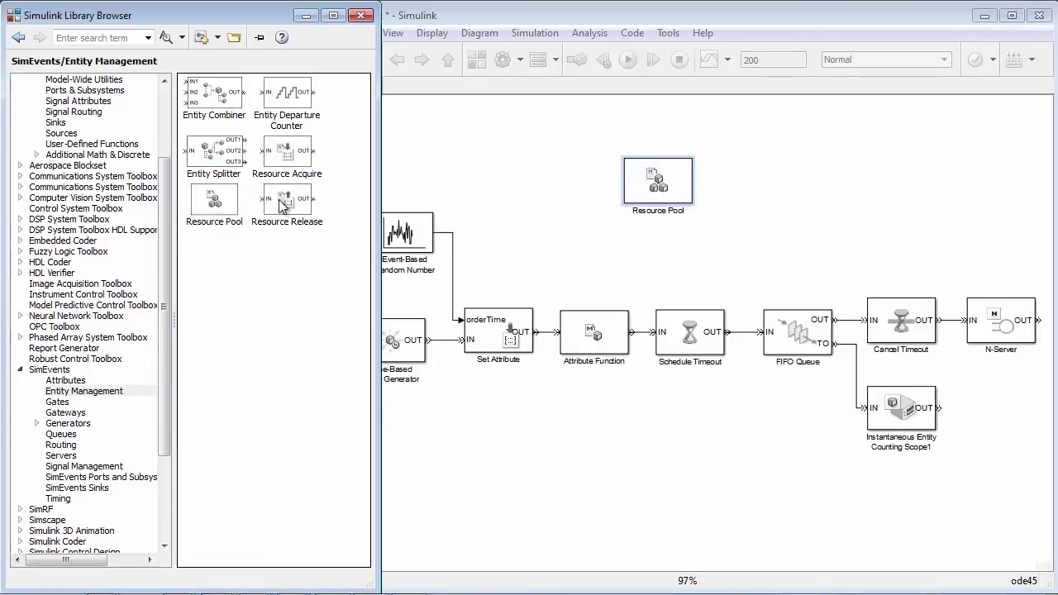
{"action": "left_click_drag", "start_coordinate": [286, 151], "coordinate": [578, 276]}
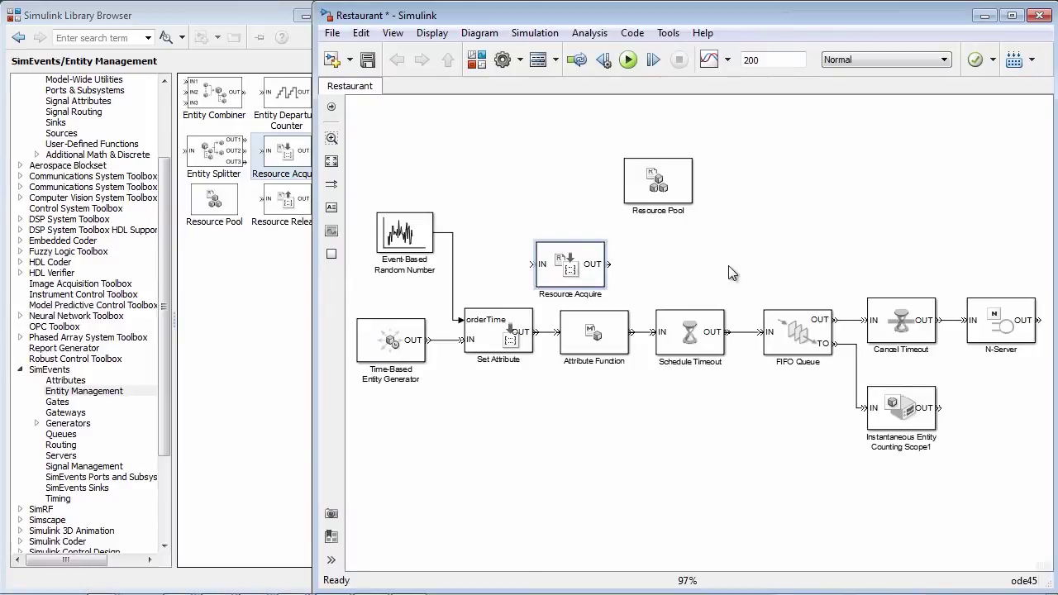
{"action": "left_click_drag", "start_coordinate": [837, 254], "coordinate": [1036, 387]}
{"action": "left_click_drag", "start_coordinate": [900, 326], "coordinate": [964, 330]}
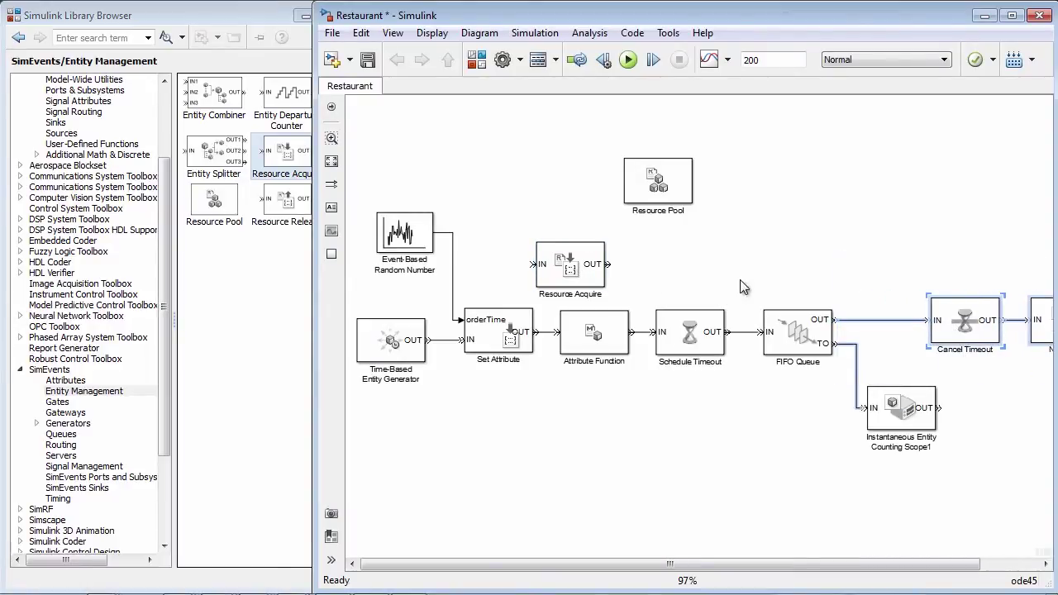
{"action": "left_click_drag", "start_coordinate": [578, 275], "coordinate": [893, 330]}
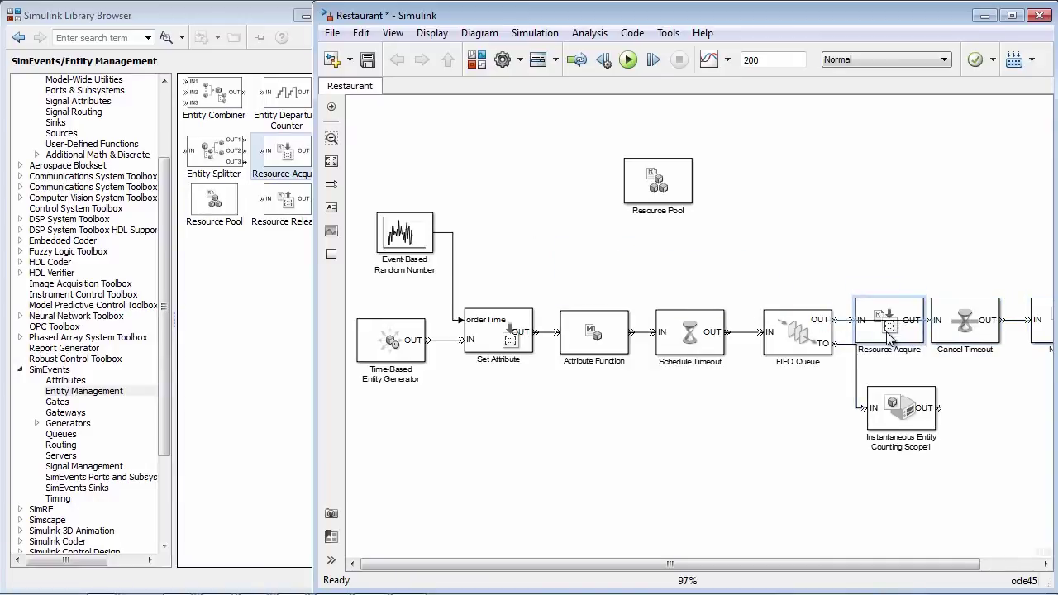
- Fit the whole diagram in view and bring up the Resource Acquire block's parameters
{"action": "left_click", "coordinate": [999, 424]}
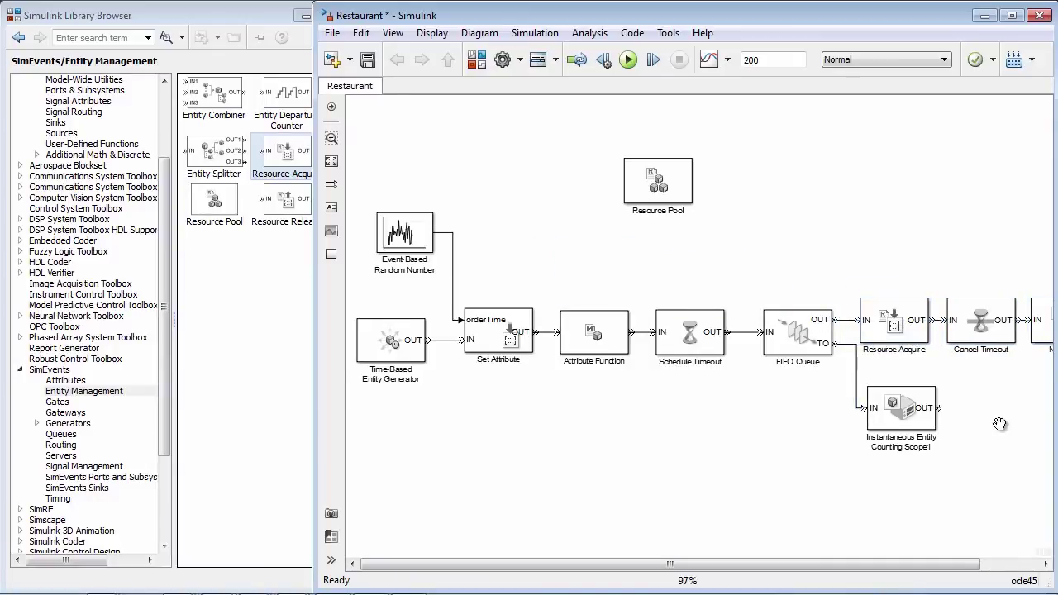
{"action": "key", "text": "space"}
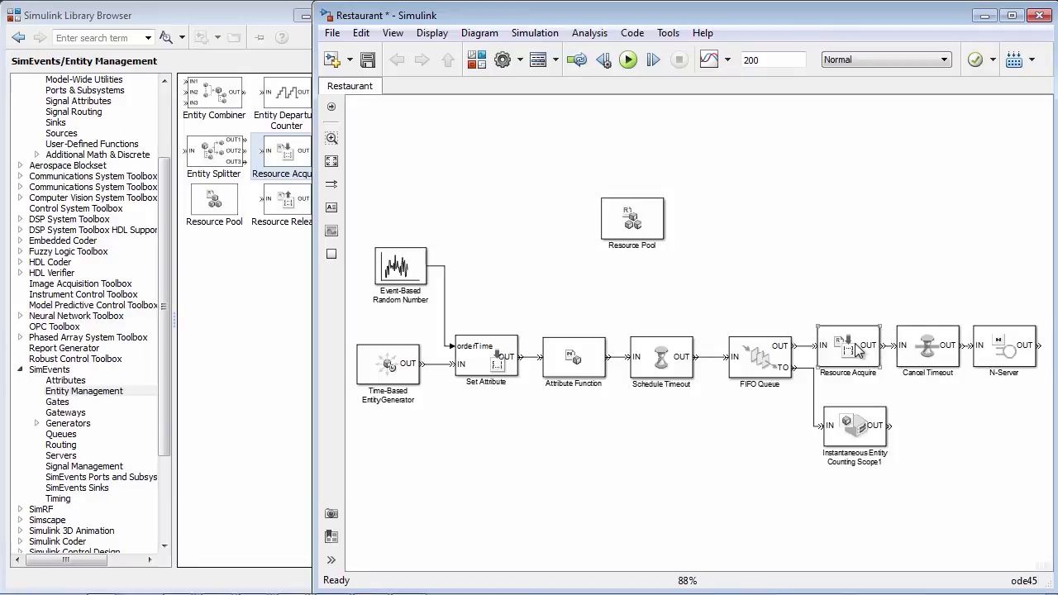
{"action": "left_click", "coordinate": [857, 349]}
{"action": "double_click", "coordinate": [857, 348]}
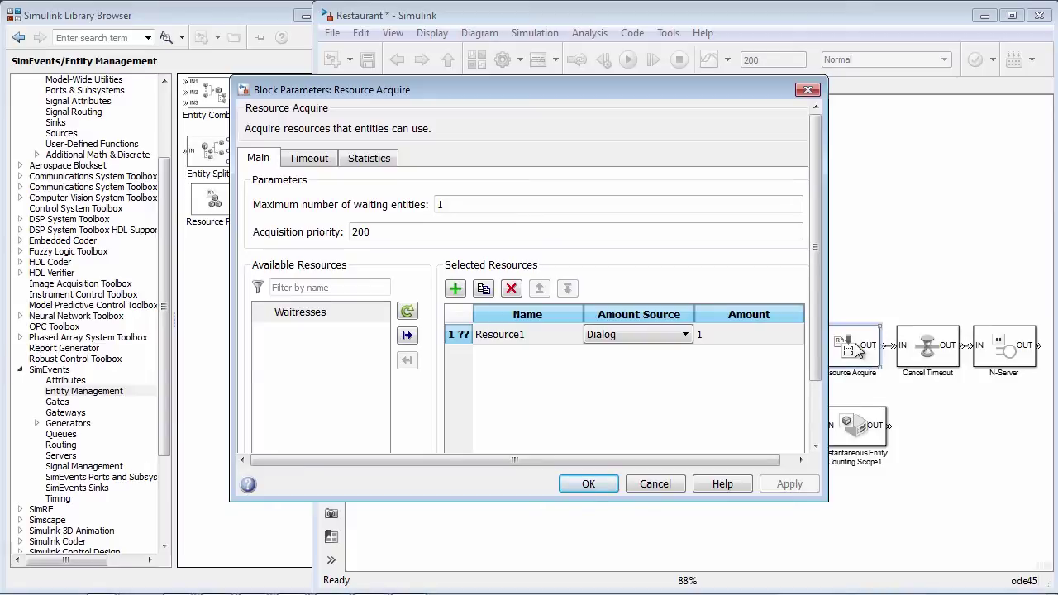
- Replace Resource1 with Waitresses in Resource Acquire's selected resources
{"action": "left_click", "coordinate": [305, 313]}
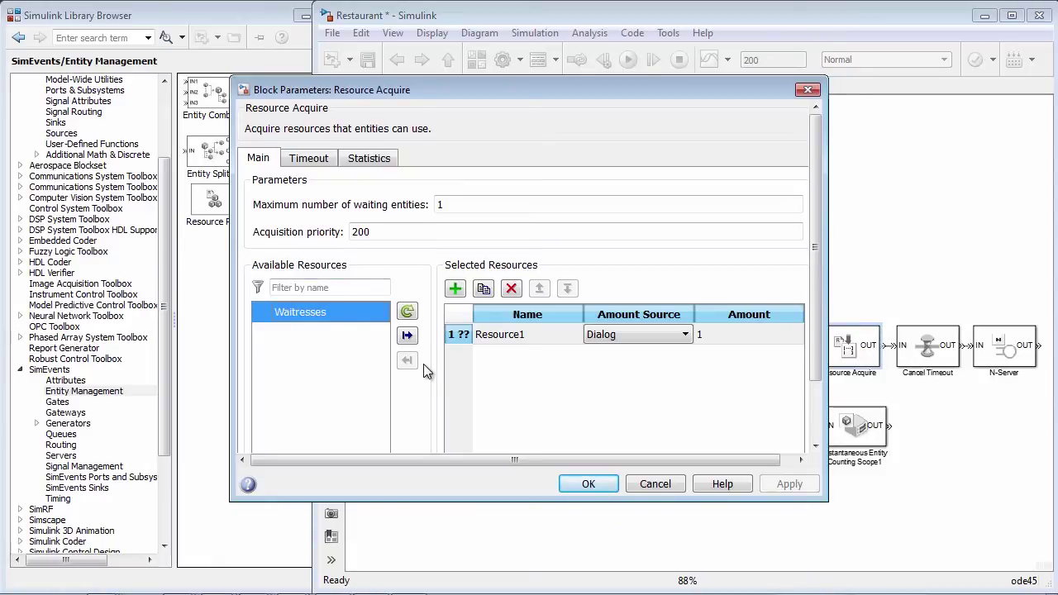
{"action": "left_click", "coordinate": [407, 336]}
{"action": "left_click", "coordinate": [500, 334]}
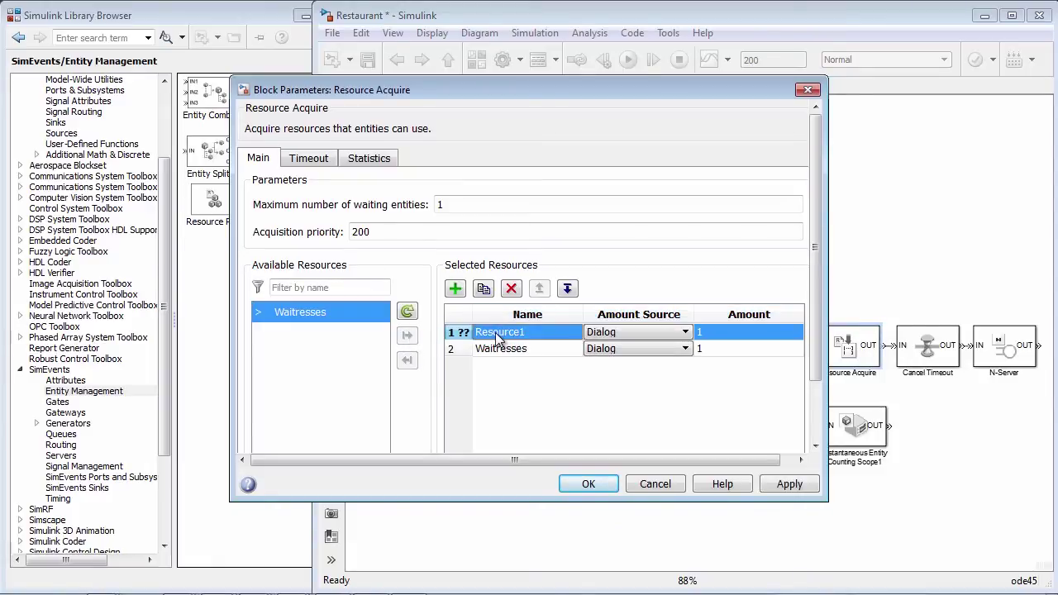
{"action": "left_click", "coordinate": [511, 291]}
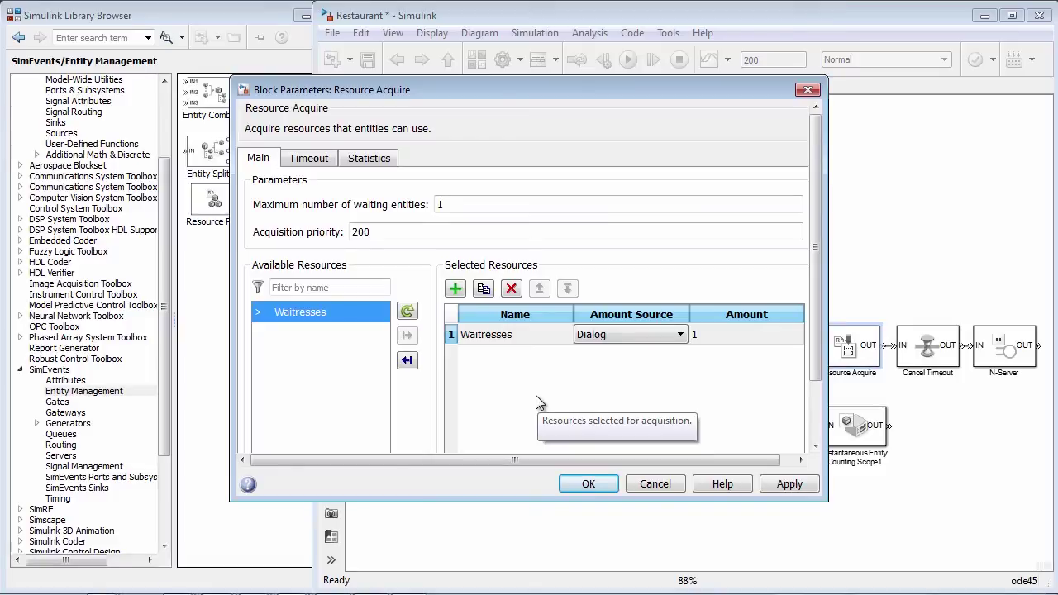
- Enable the TO port on the Timeout tab and apply the Resource Acquire settings
{"action": "left_click", "coordinate": [309, 158]}
{"action": "left_click", "coordinate": [246, 178]}
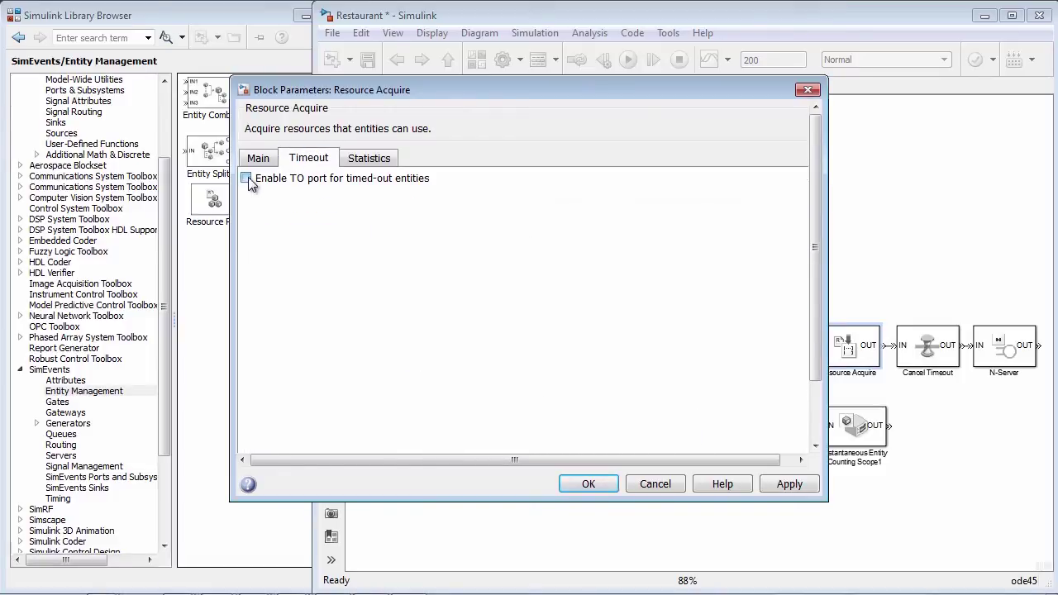
{"action": "left_click", "coordinate": [589, 485]}
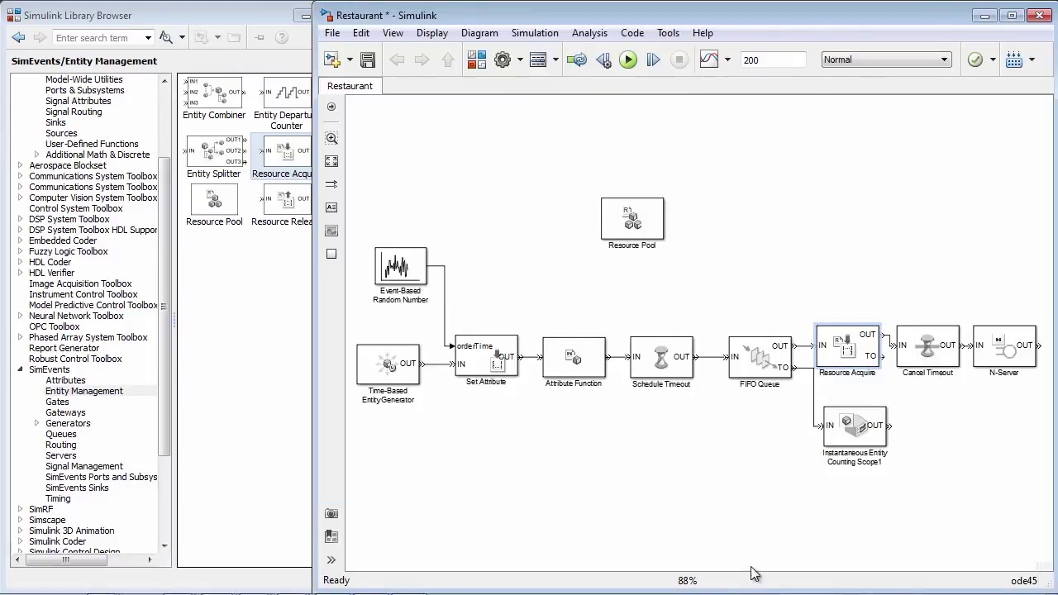
- Connect the TO port to a copy of the counting scope to count timed-out entities
{"action": "left_click_drag", "start_coordinate": [881, 357], "coordinate": [936, 433]}
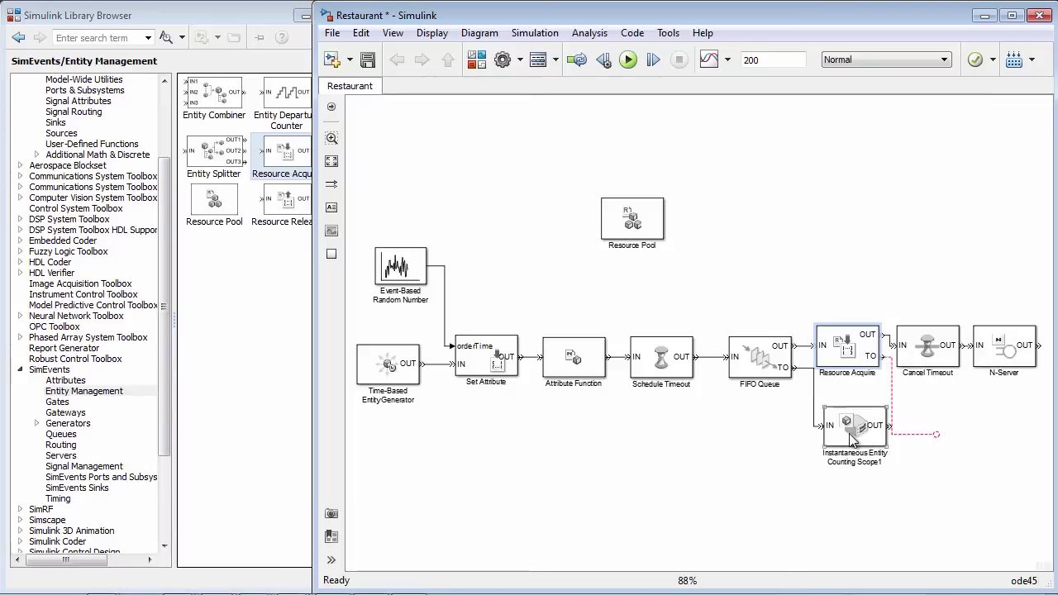
{"action": "left_click_drag", "start_coordinate": [851, 439], "coordinate": [973, 447]}
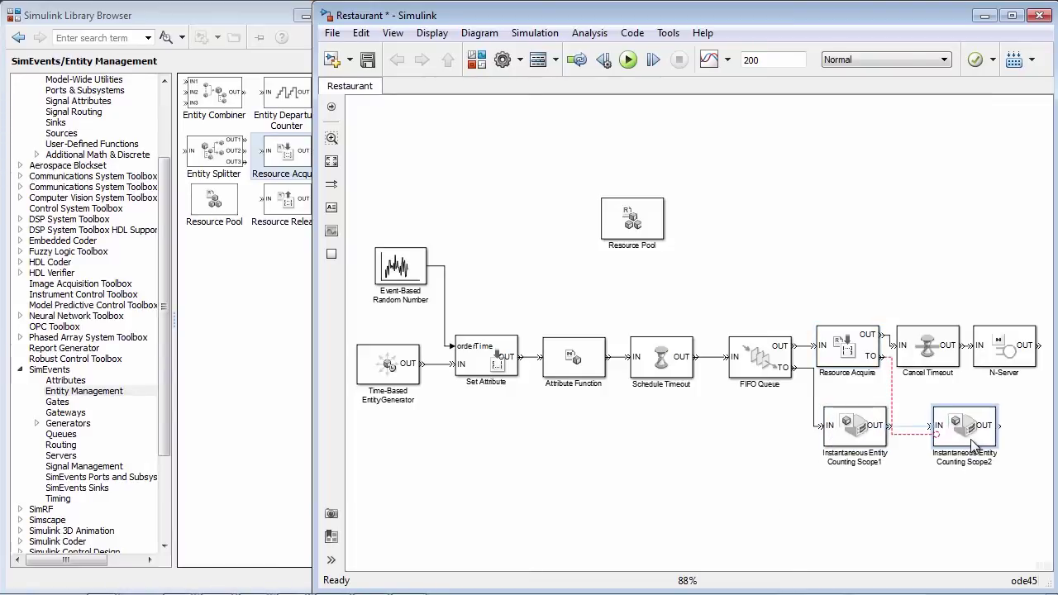
{"action": "left_click", "coordinate": [889, 497]}
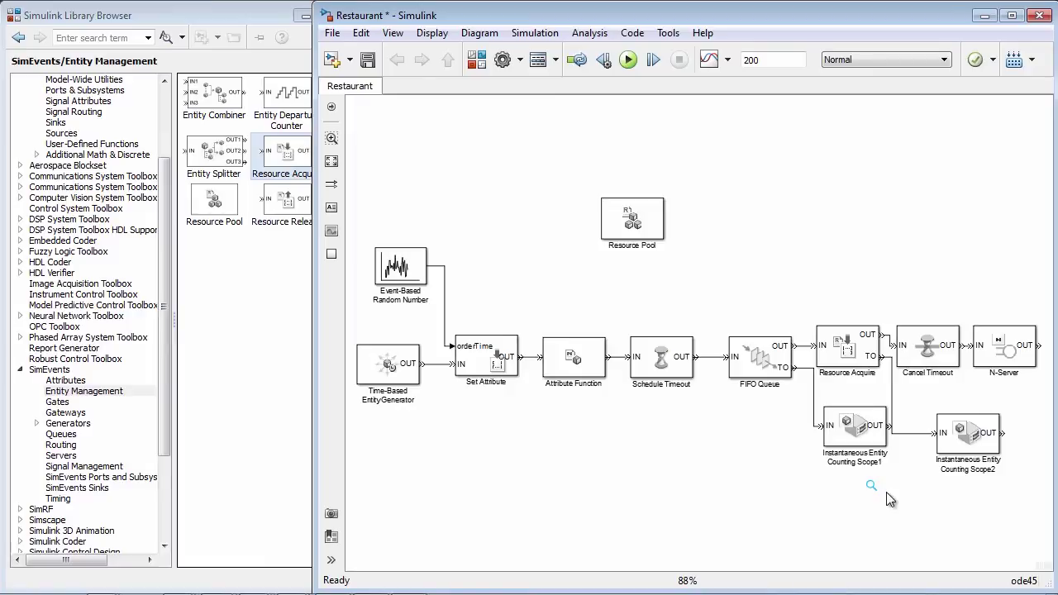
- Insert Resource Release between Resource Acquire and Cancel Timeout, then run the simulation
{"action": "left_click", "coordinate": [286, 199]}
{"action": "left_click_drag", "start_coordinate": [287, 198], "coordinate": [894, 271]}
{"action": "left_click_drag", "start_coordinate": [892, 313], "coordinate": [1039, 396]}
{"action": "left_click_drag", "start_coordinate": [927, 362], "coordinate": [993, 351]}
{"action": "left_click_drag", "start_coordinate": [891, 264], "coordinate": [922, 339]}
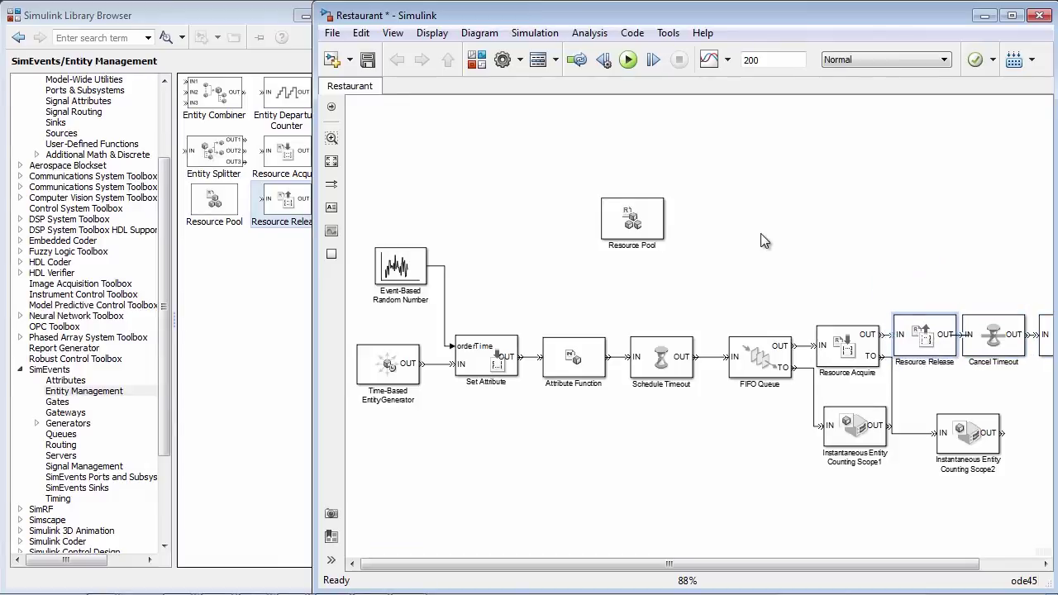
{"action": "left_click", "coordinate": [628, 59]}
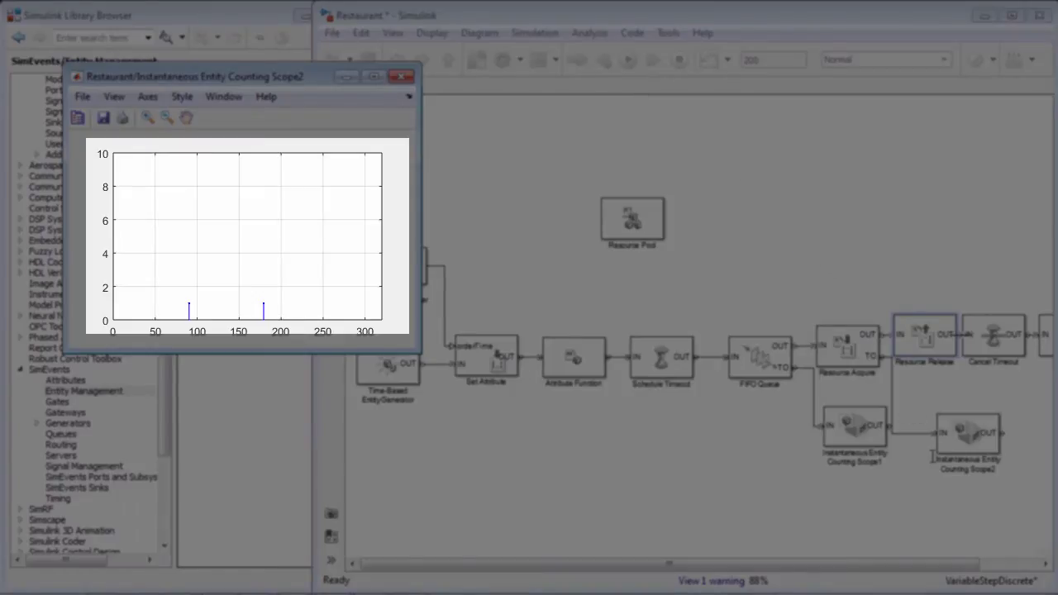
- Show Counting Scope2's plot of two timed-out entities, near times 90 and 180
{"action": "left_click", "coordinate": [972, 457]}
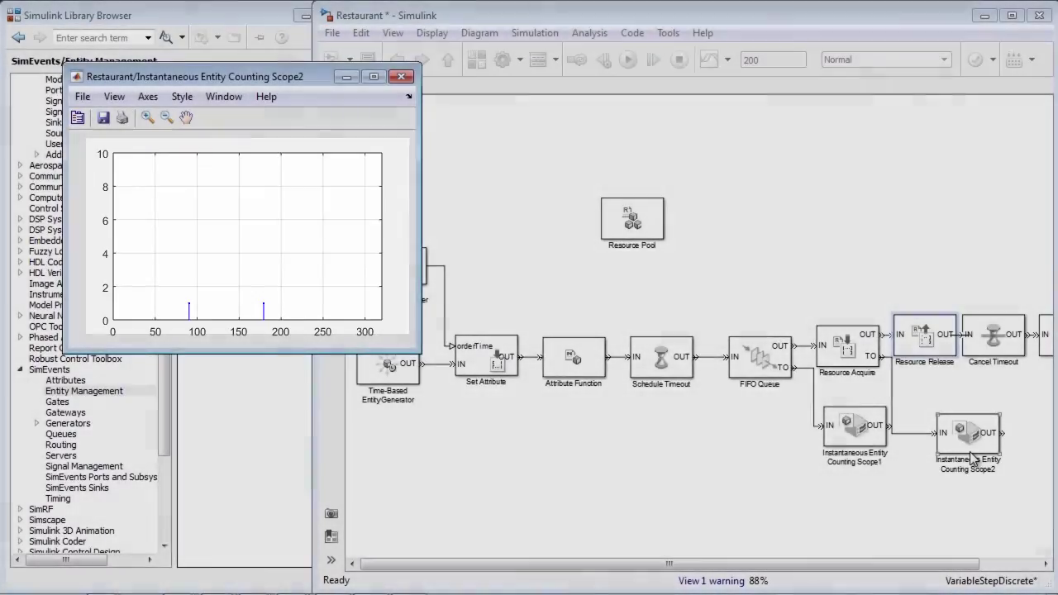